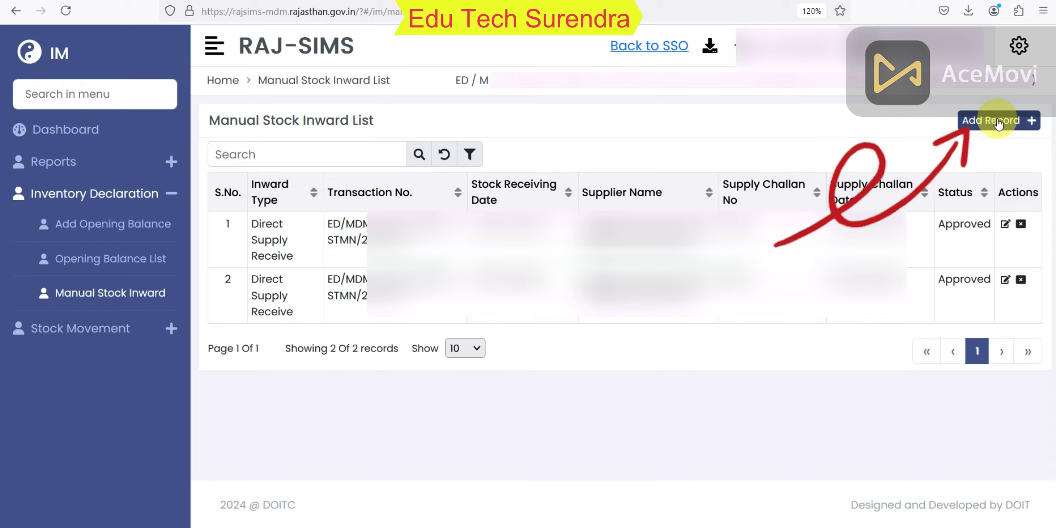
- Add a new manual stock inward record and set its inward type to Direct Supply Receive
left_click(992, 123)
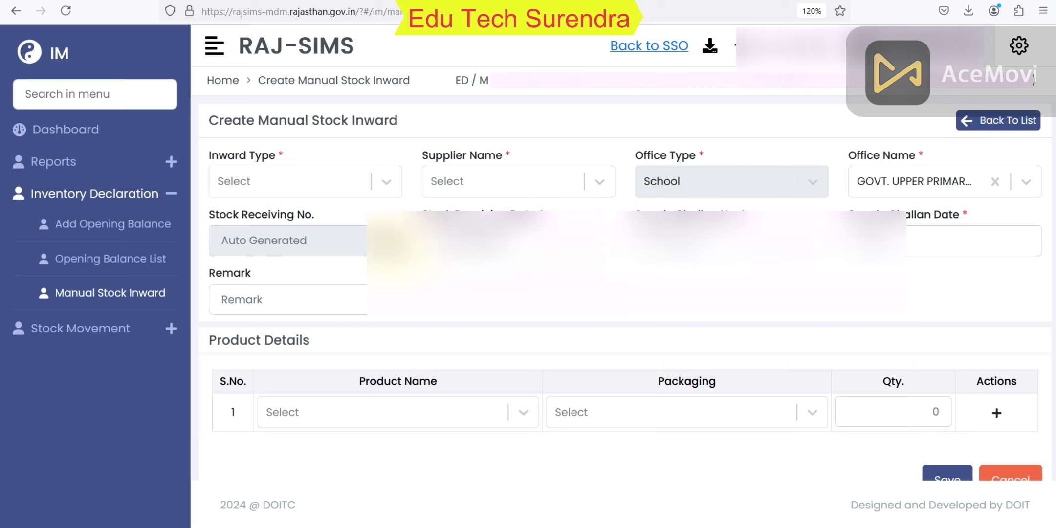
left_click(386, 190)
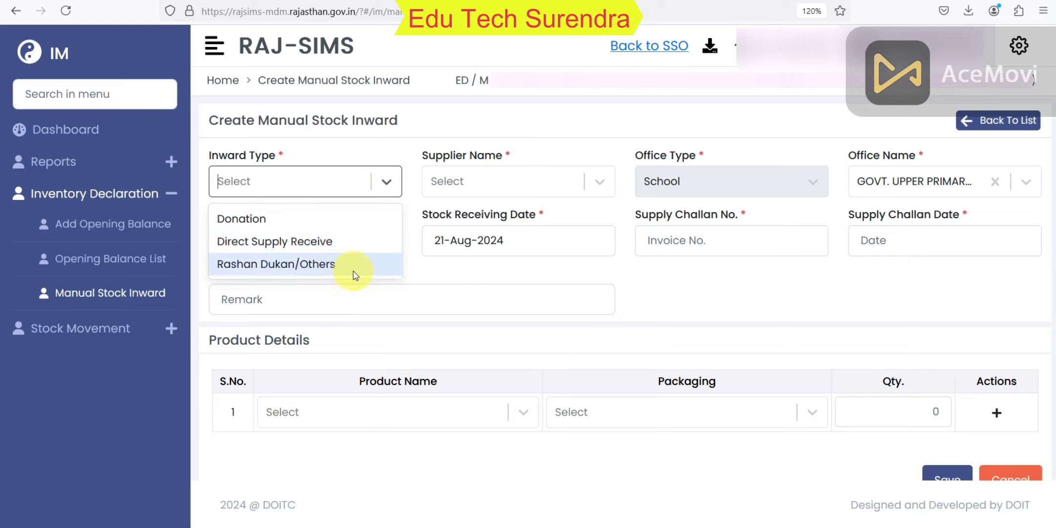
left_click(336, 241)
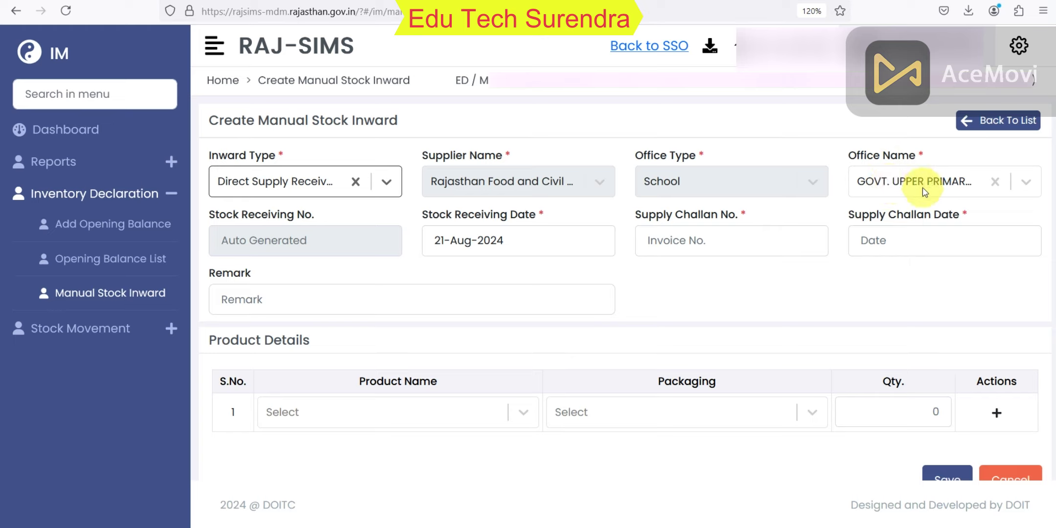
- Browse the Stock Receiving Date calendar back to June 2024 and close it without picking a date
left_click(501, 242)
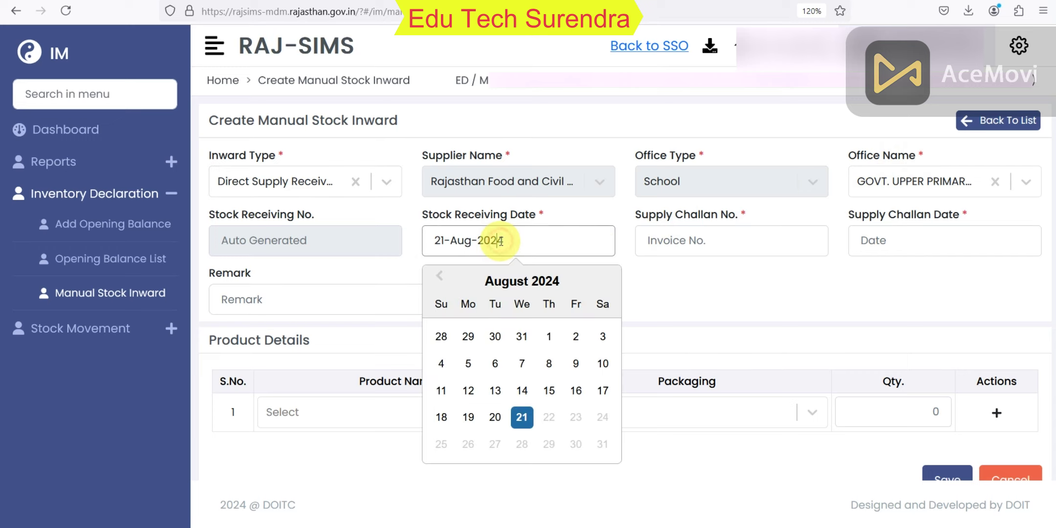
left_click(442, 278)
left_click(441, 278)
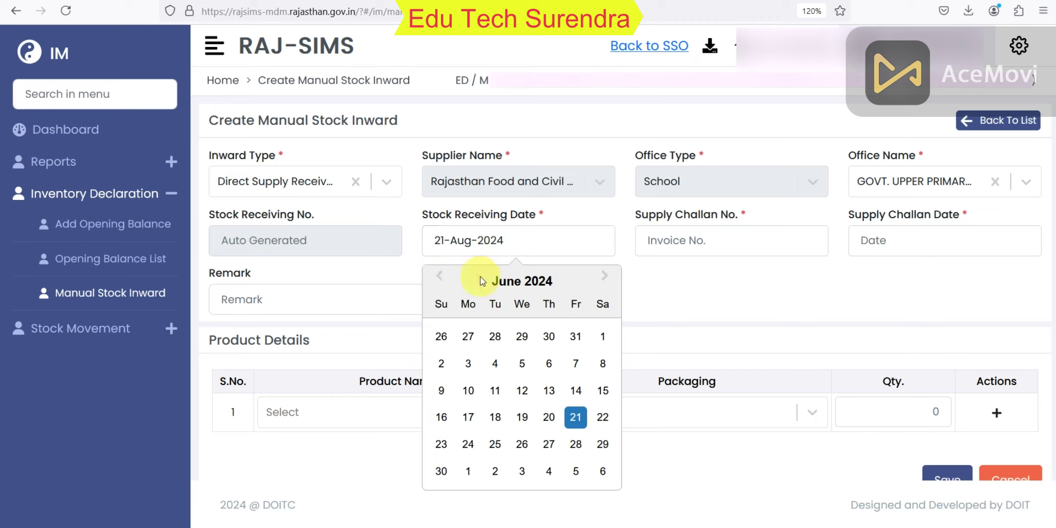
left_click(605, 282)
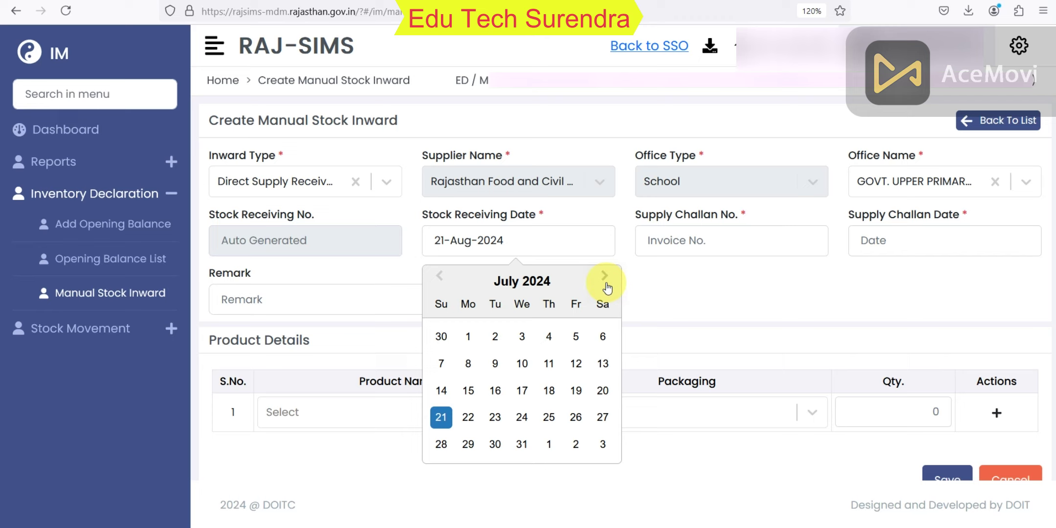
left_click(674, 288)
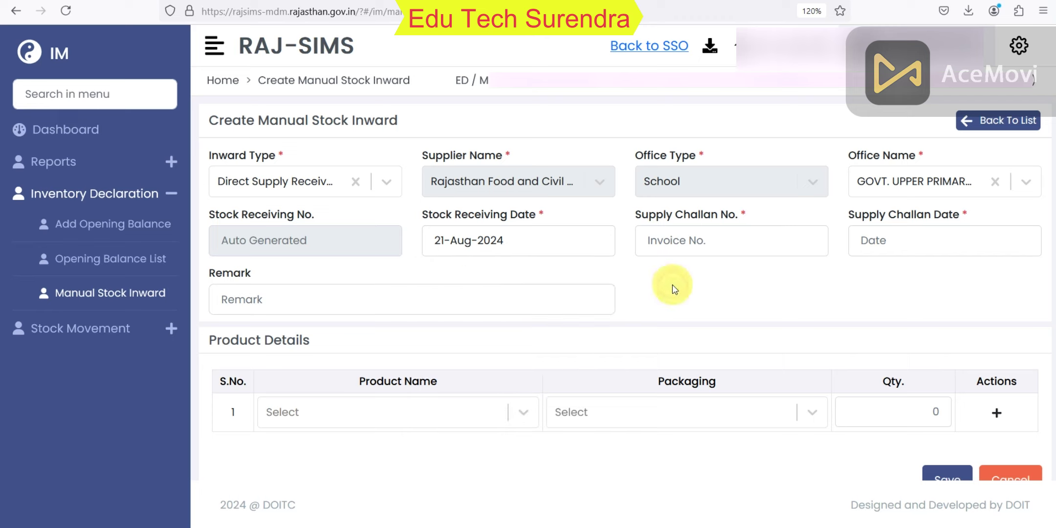
left_click(690, 240)
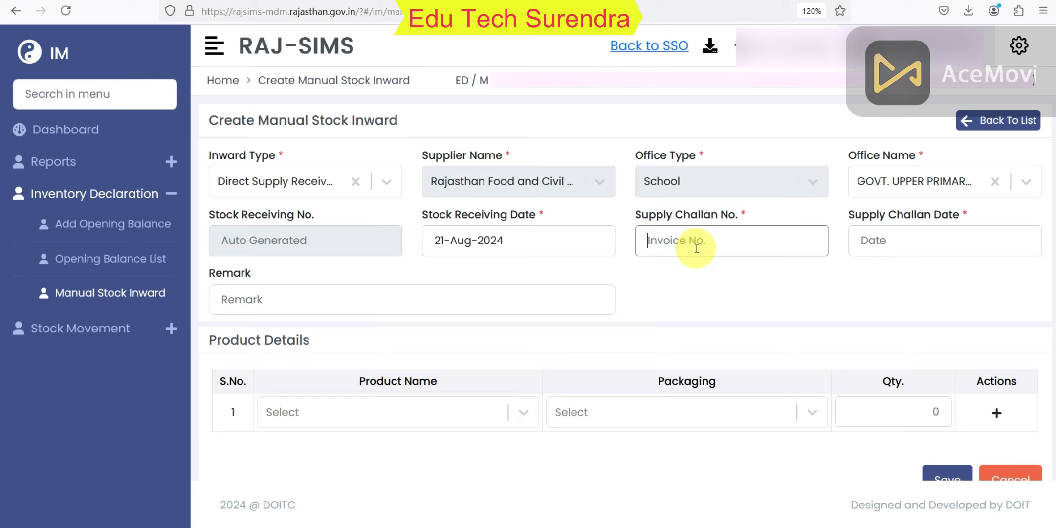
left_click_drag(968, 215, 871, 218)
left_click(893, 277)
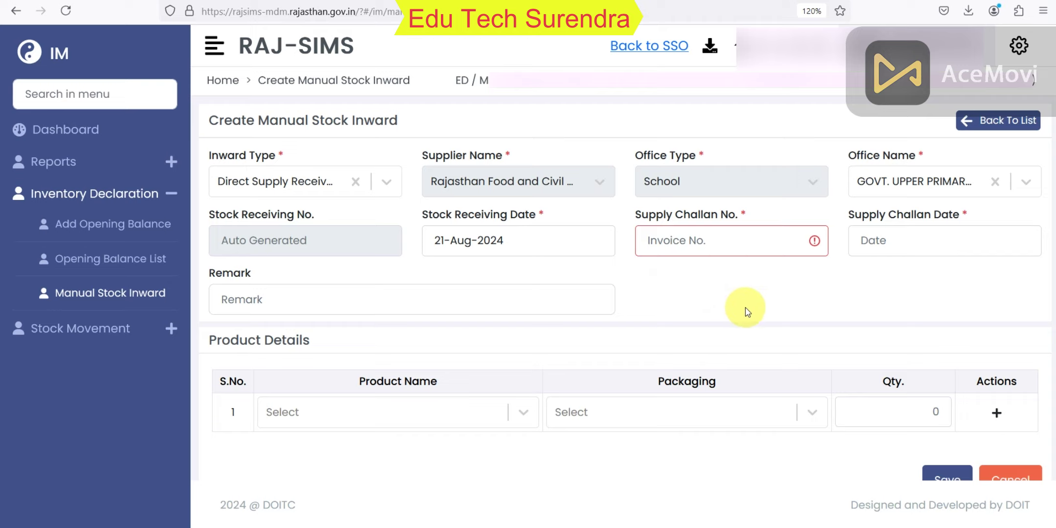
- Choose Rice as the first product in the product details, with Kilogram as its packaging
scroll(680, 289, "down", 1)
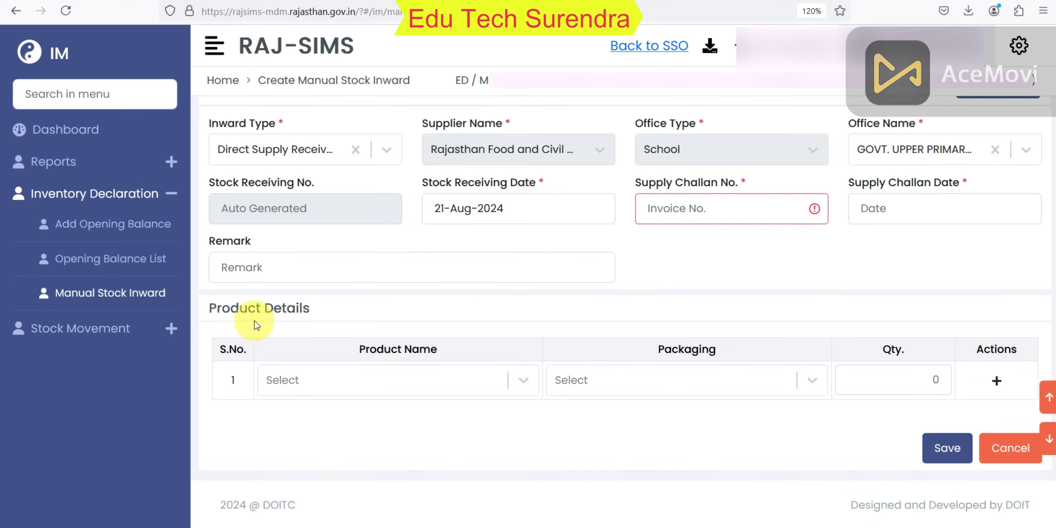
left_click(521, 389)
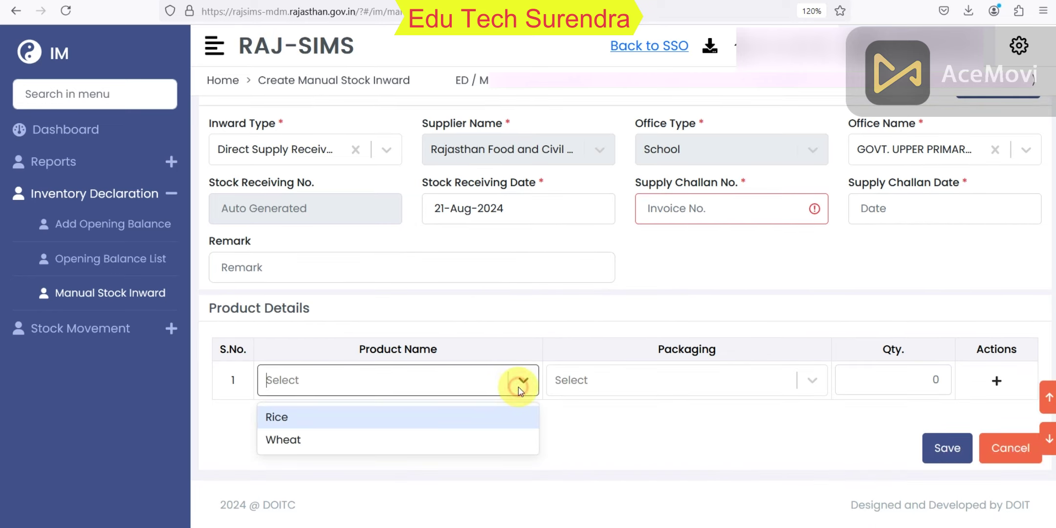
left_click(394, 425)
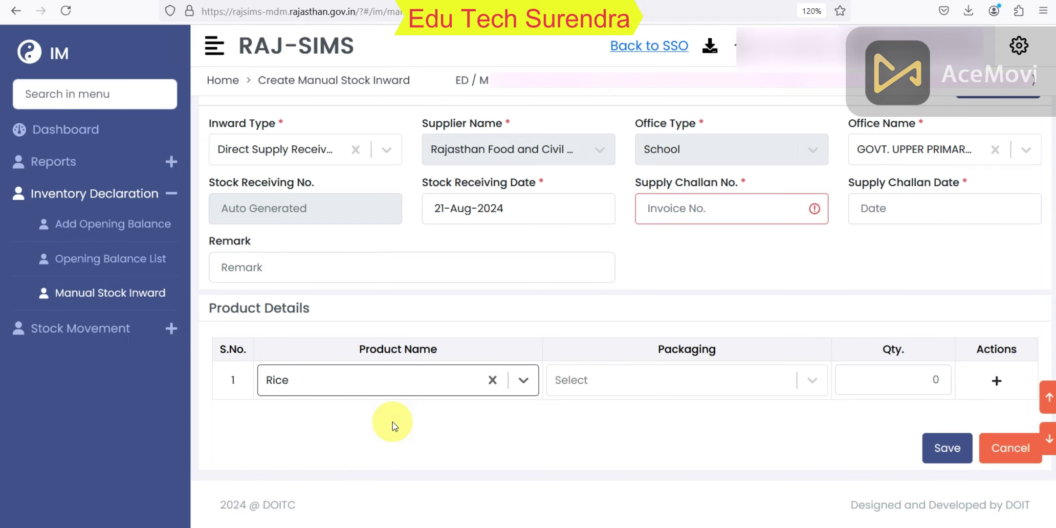
left_click(683, 382)
left_click(642, 417)
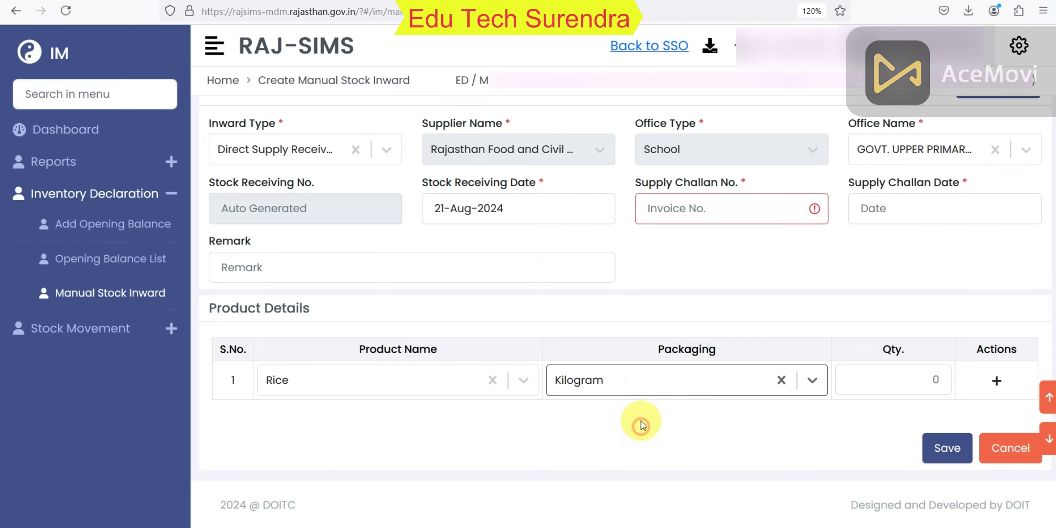
left_click(943, 382)
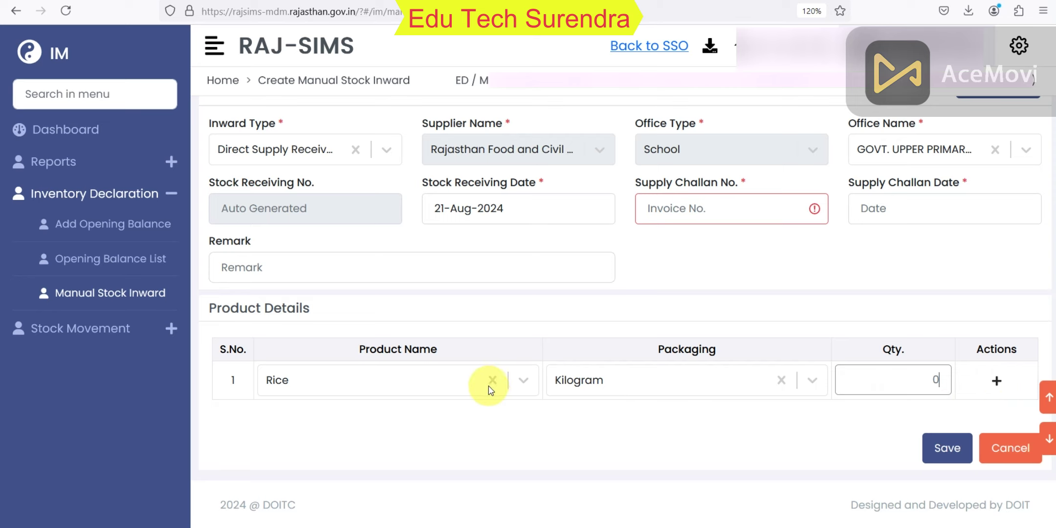
- Change the first product to Wheat and select Kilogram as its packaging
left_click(531, 388)
left_click(423, 440)
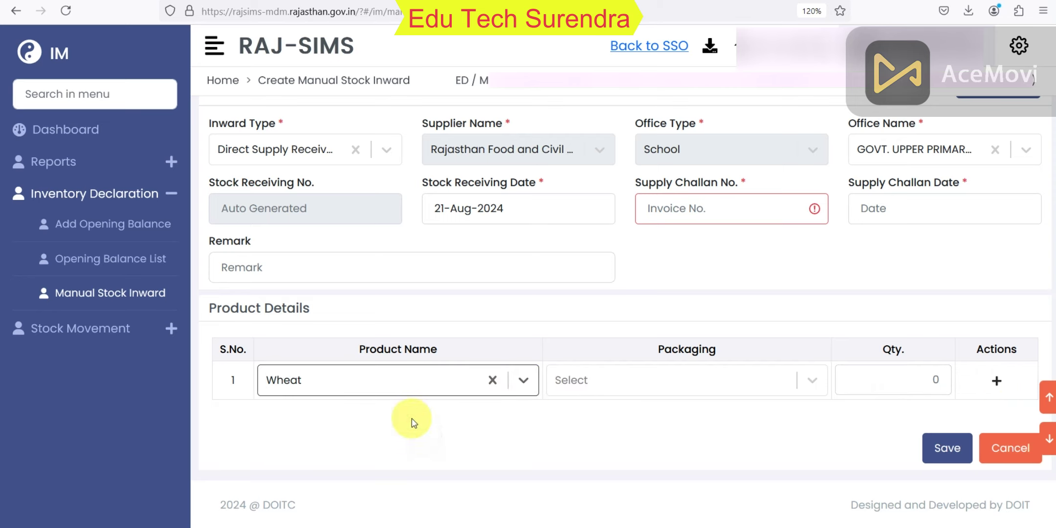
left_click(690, 383)
left_click(676, 429)
left_click(896, 382)
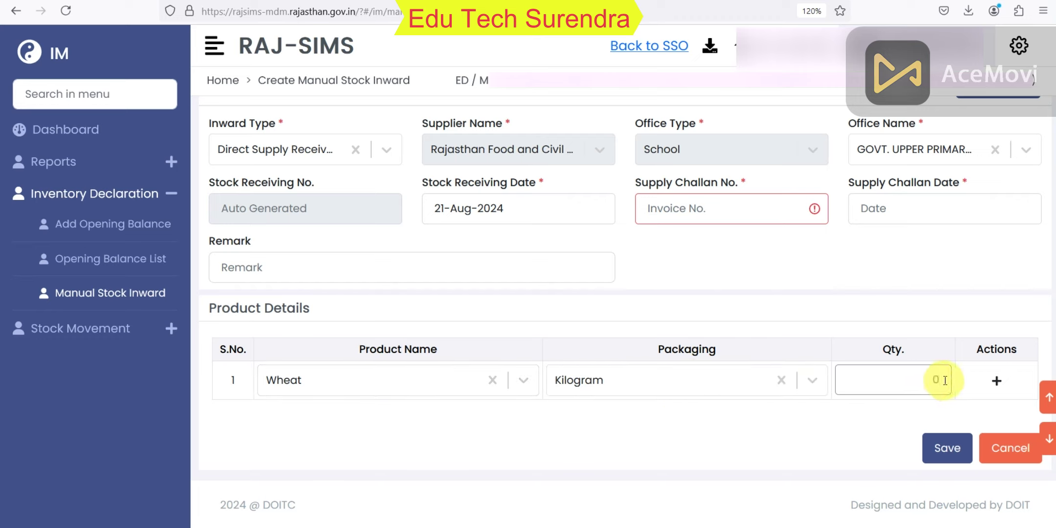
left_click(819, 427)
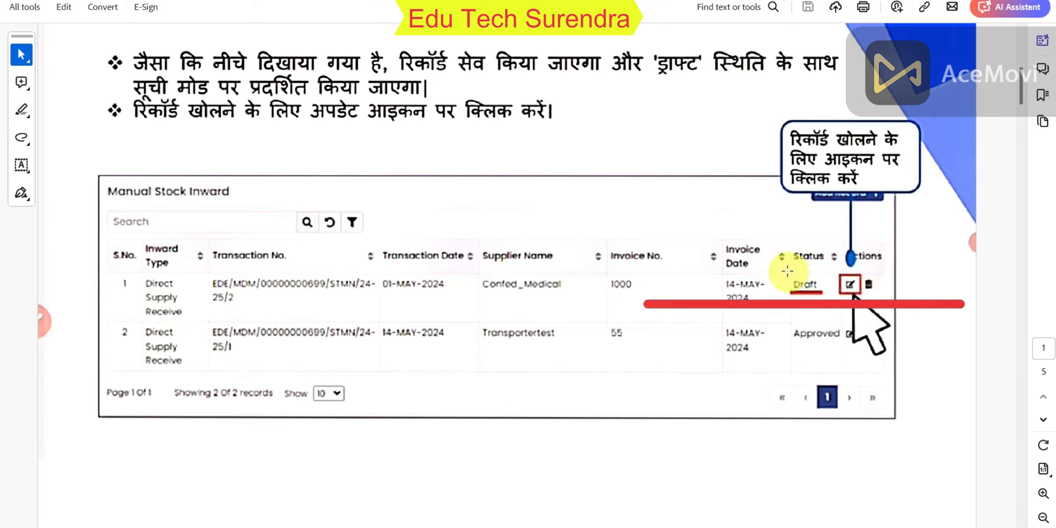
- In the PDF guide in Adobe Acrobat, highlight the first record's Draft status and read the following update and approval pages
key("u")
left_click_drag(791, 283, 816, 285)
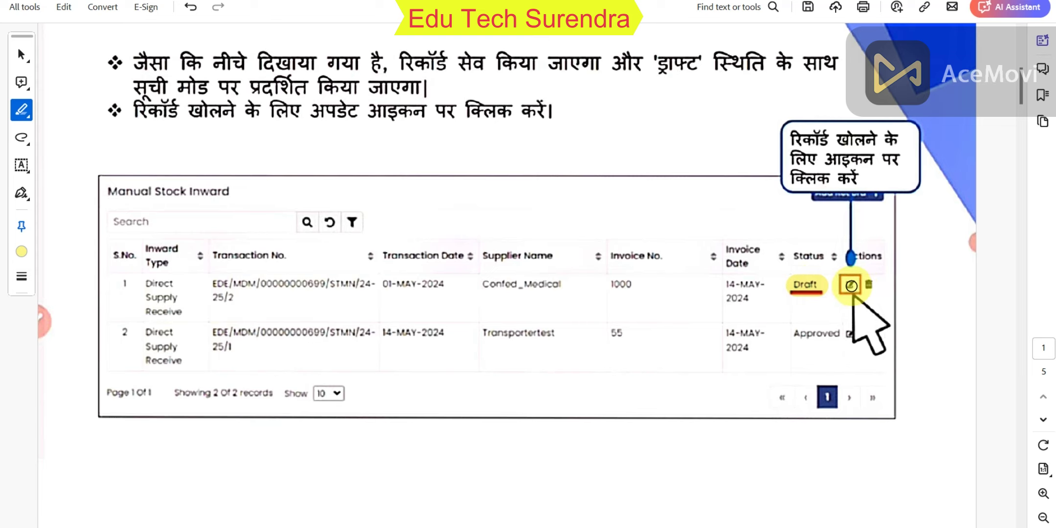
scroll(851, 286, "down", 2)
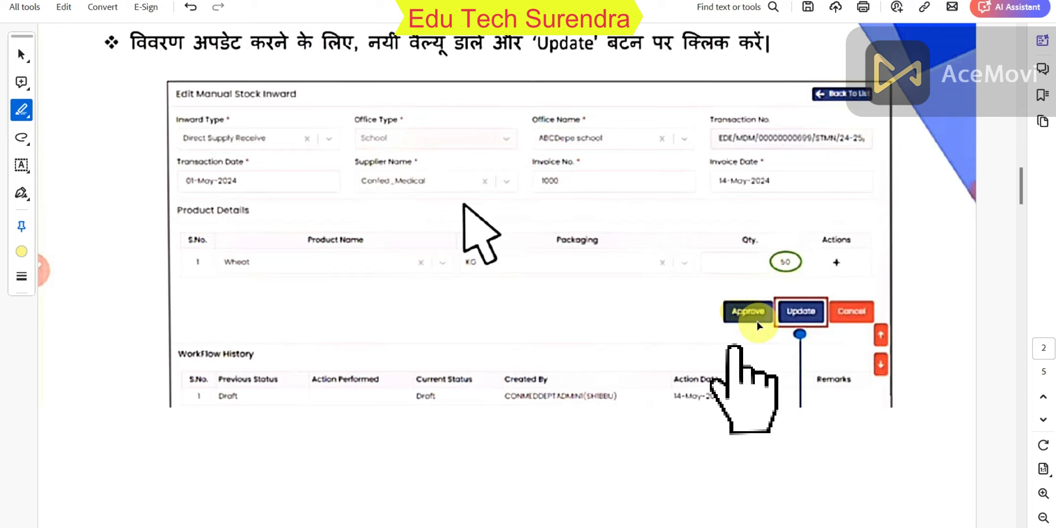
scroll(758, 323, "down", 5)
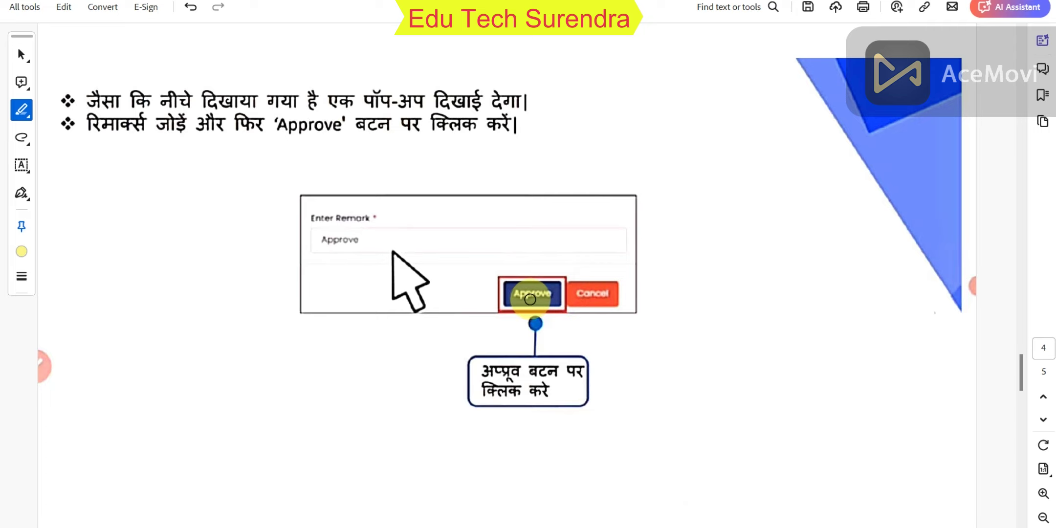
scroll(530, 299, "down", 5)
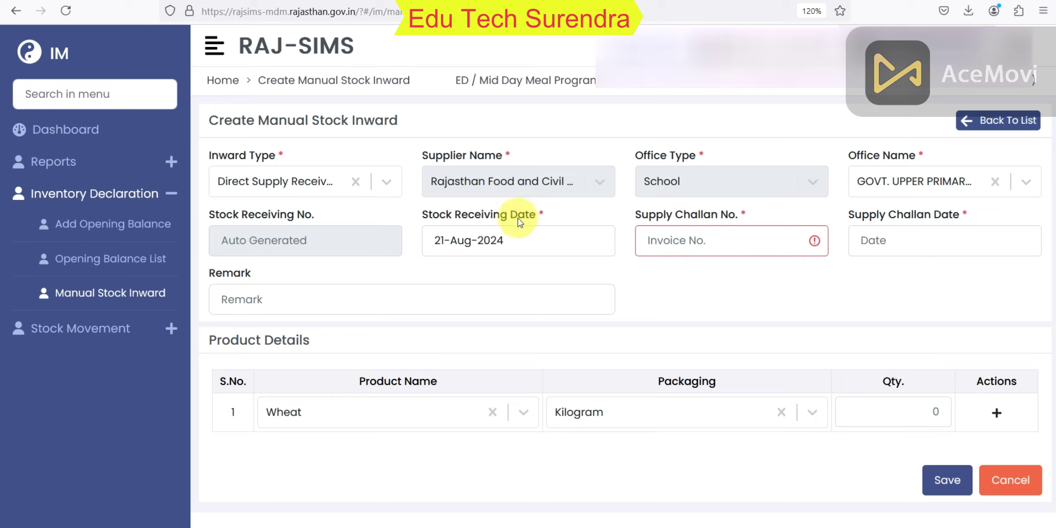
- Set the stock record's inward type to Donation in RAJ-SIMS and enter 001 as the supply challan number
left_click(385, 181)
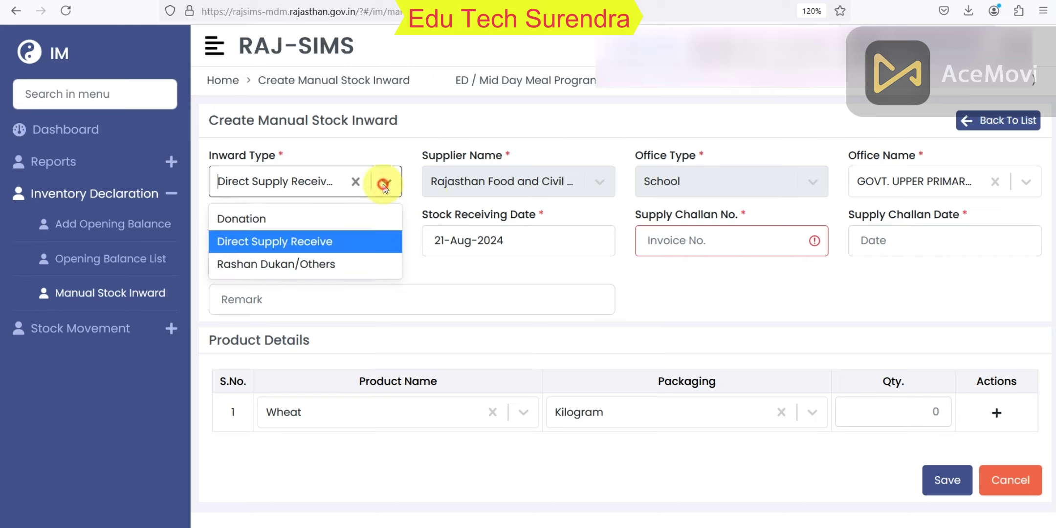
left_click(310, 221)
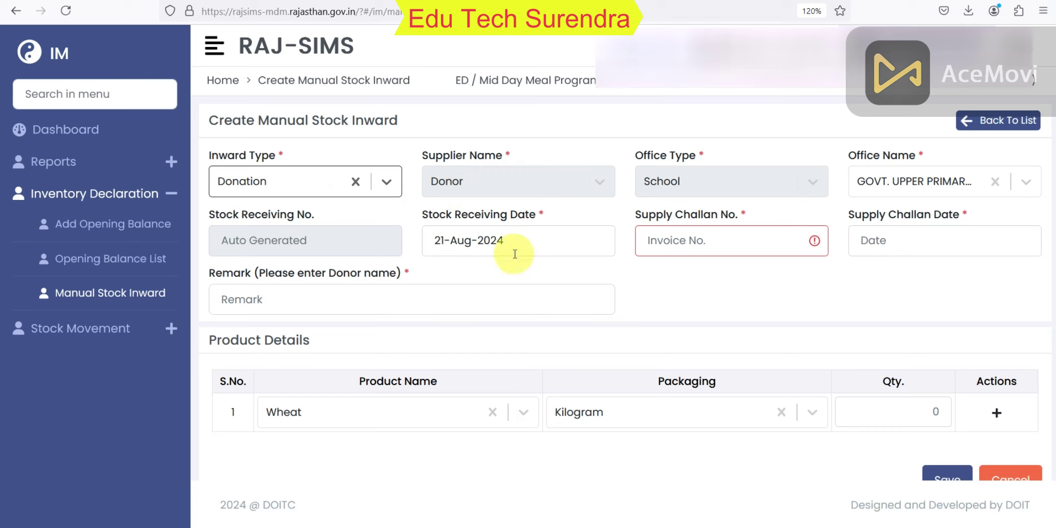
left_click(696, 245)
type("00")
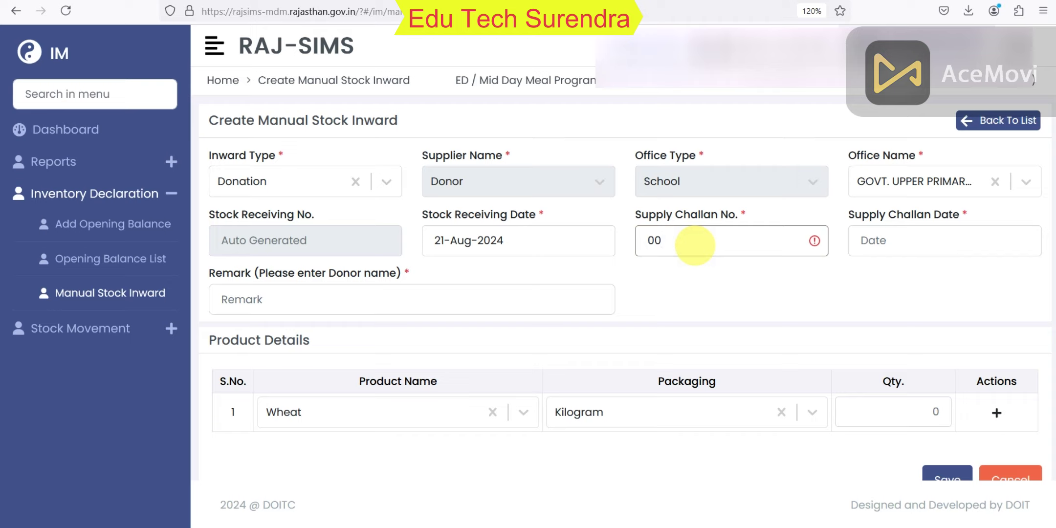
type("1")
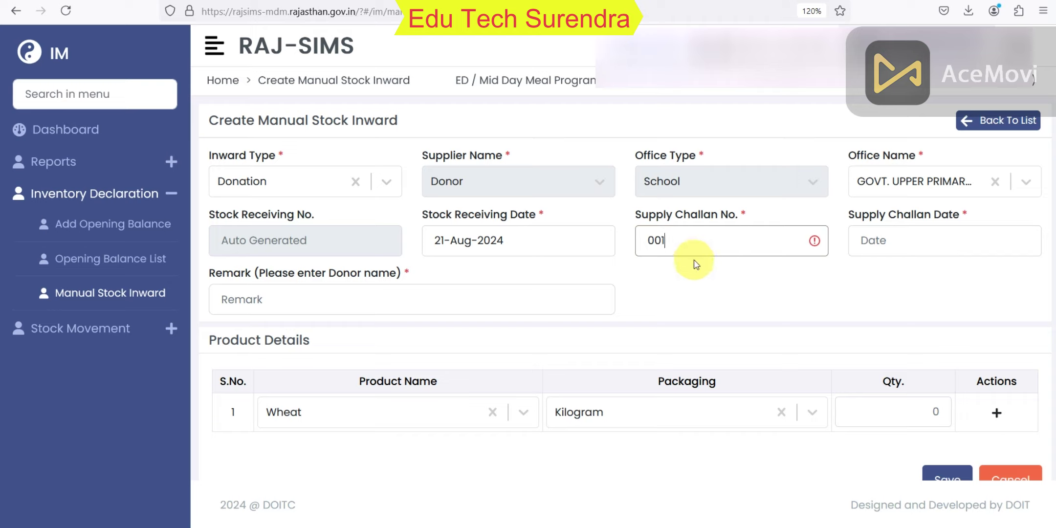
left_click(426, 294)
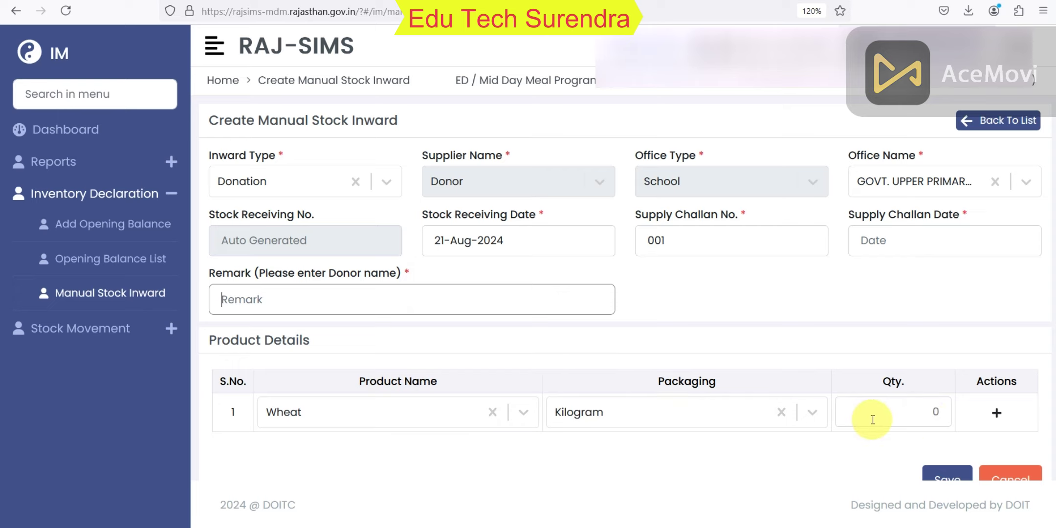
- Change the inward type to Rashan Dukan/Others and activate the required remark field
scroll(873, 419, "down", 1)
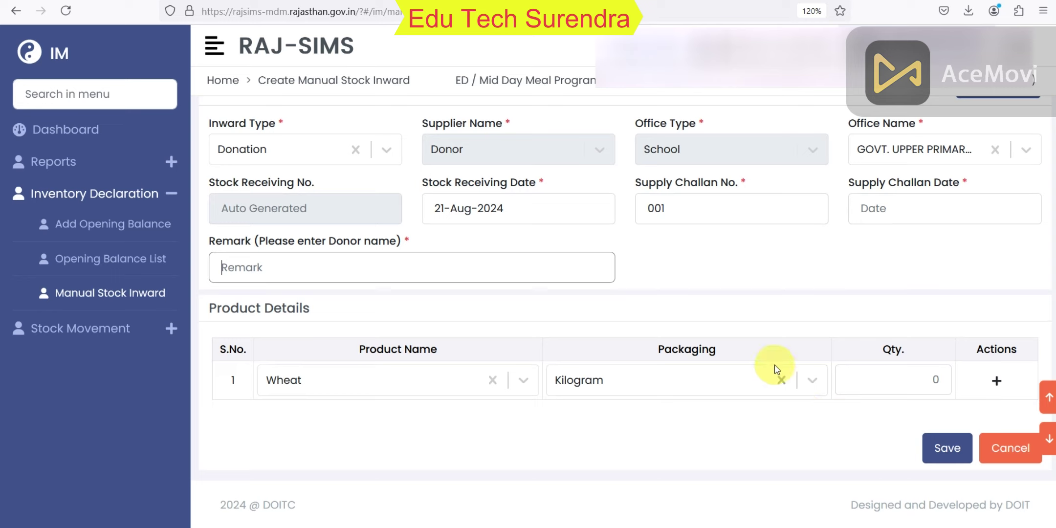
left_click(386, 149)
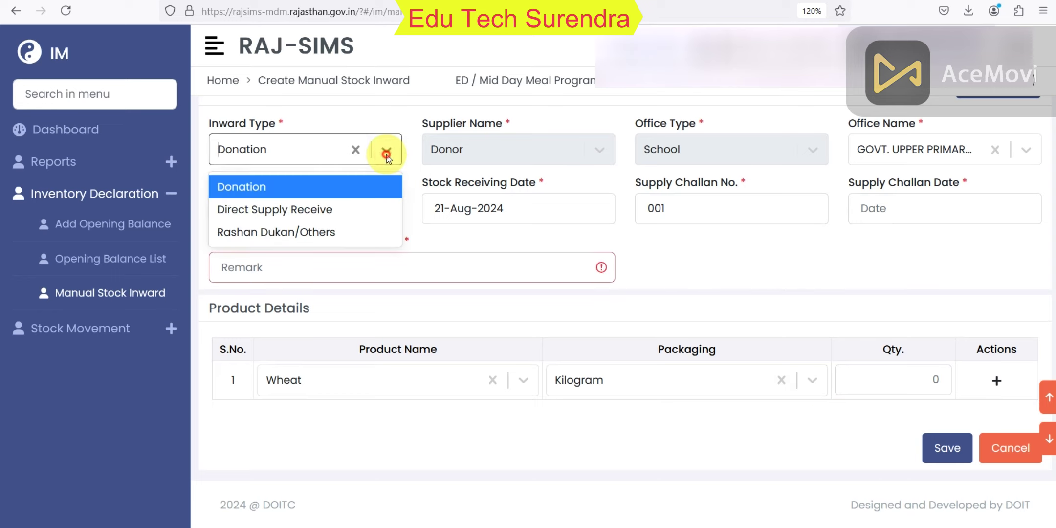
left_click(301, 232)
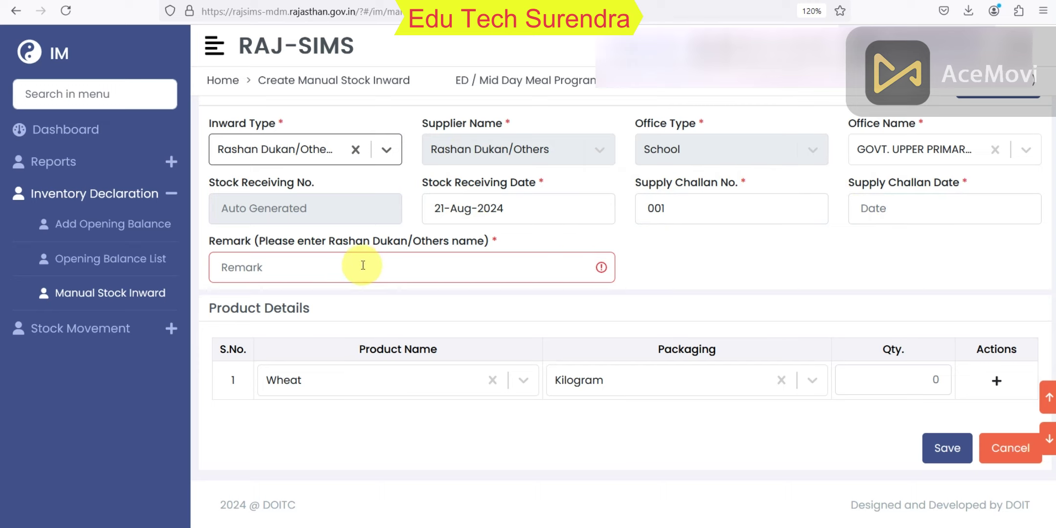
left_click(397, 268)
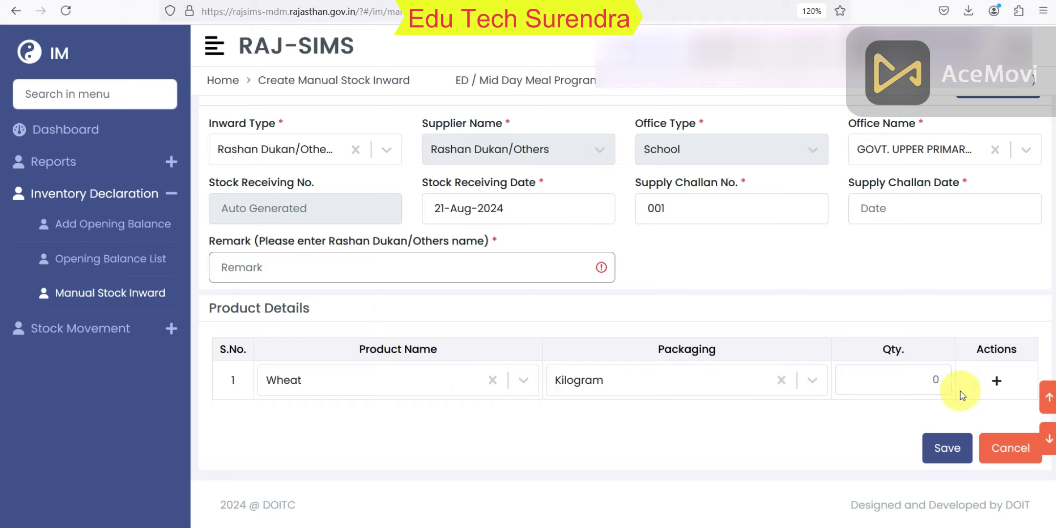
scroll(797, 405, "up", 1)
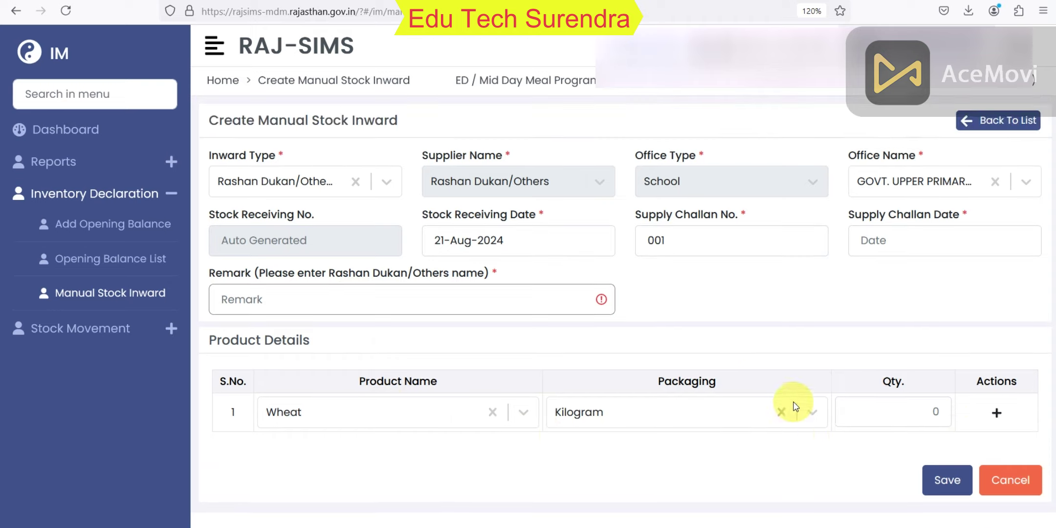